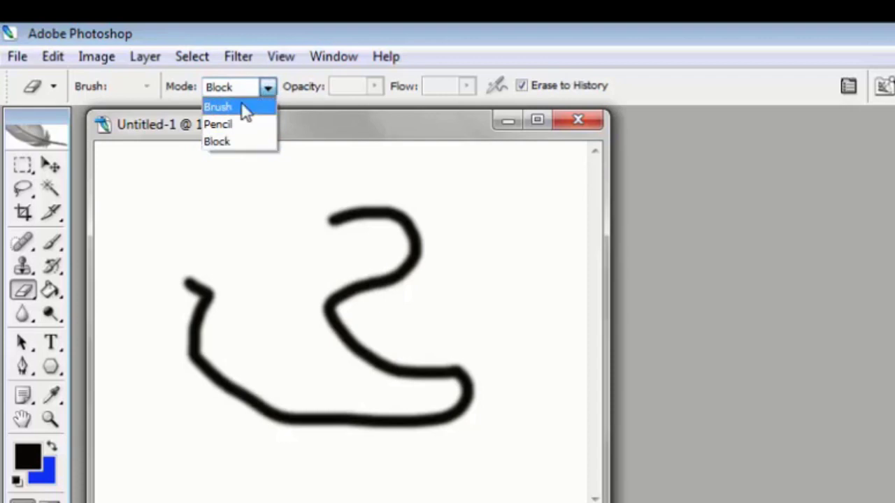
Set the History Eraser to Brush mode with a 15 px master diameter and erase the black stroke
click(244, 109)
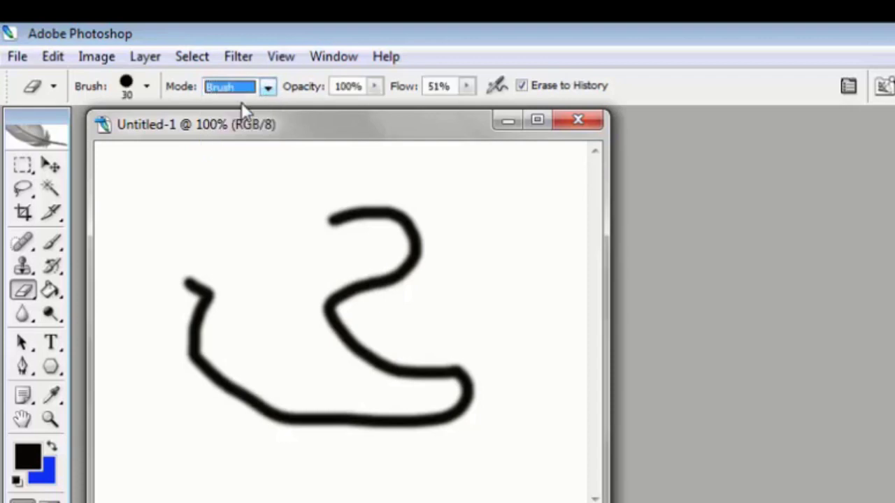
click(147, 87)
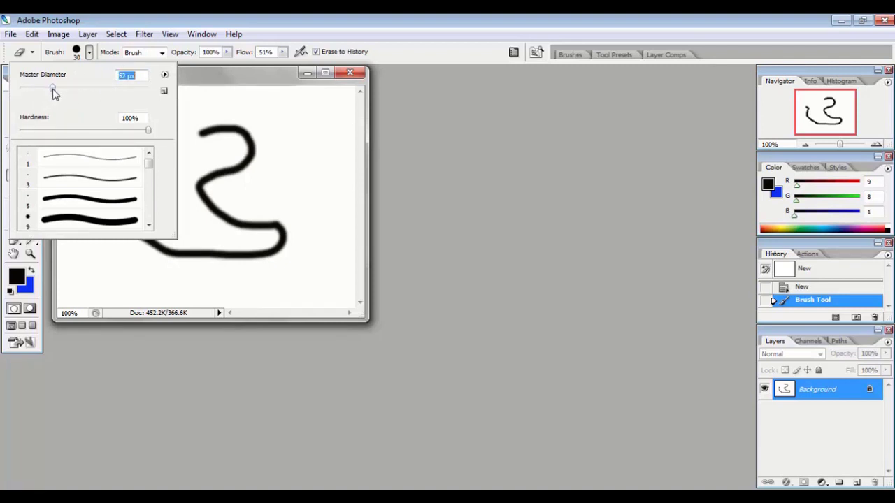
click(193, 104)
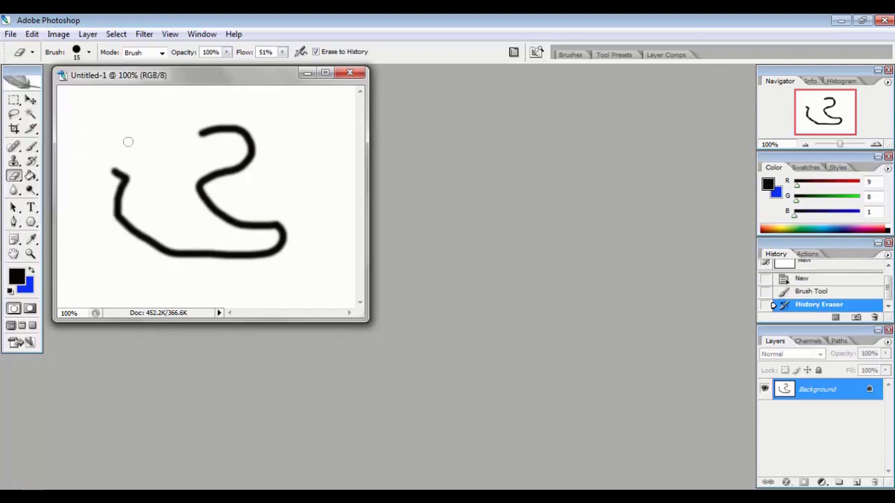
drag(103, 163, 87, 214)
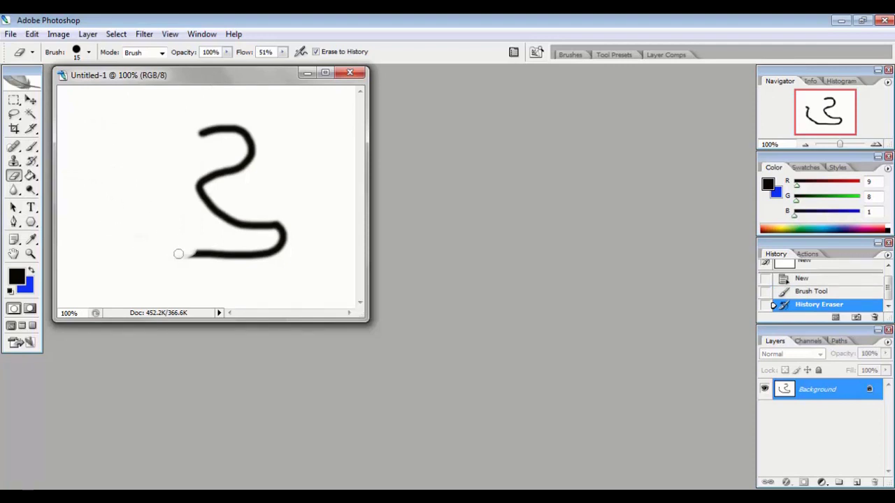
mouse_move(178, 254)
mouse_down()
mouse_move(244, 258)
mouse_move(184, 259)
mouse_up()
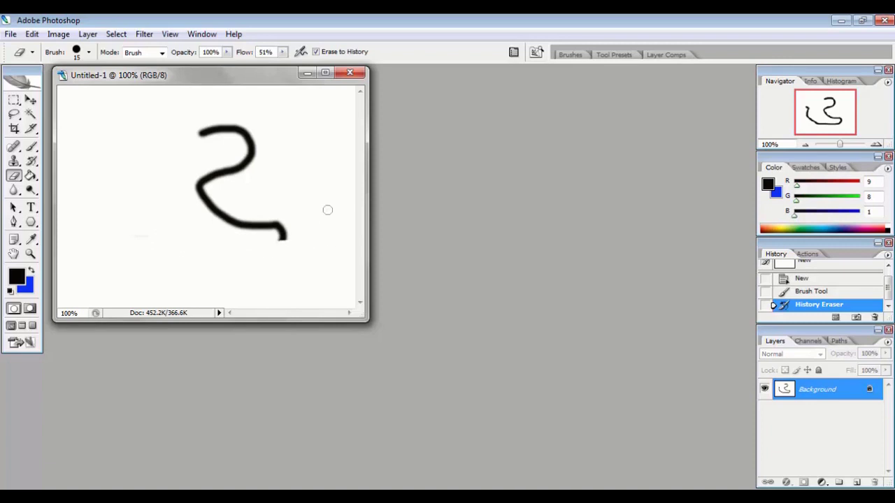
mouse_move(223, 170)
mouse_down()
mouse_move(249, 158)
mouse_move(212, 138)
mouse_move(234, 129)
mouse_move(196, 128)
mouse_move(258, 128)
mouse_move(246, 151)
mouse_move(231, 146)
mouse_up()
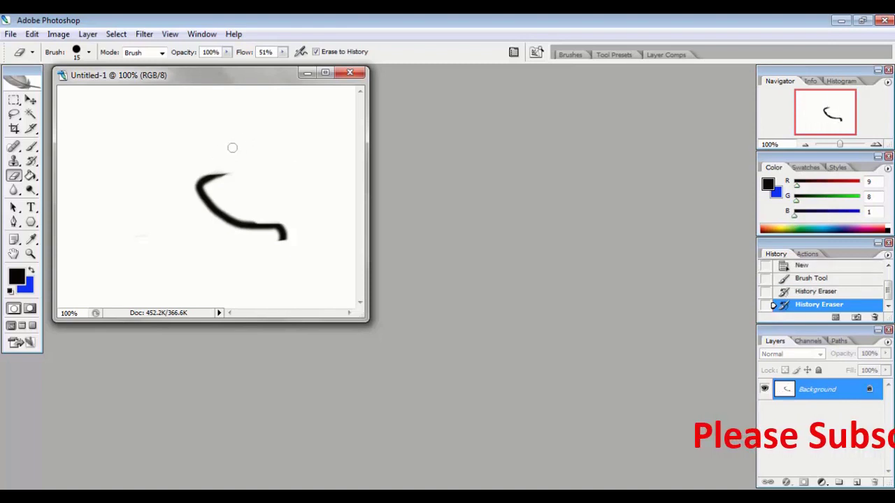
mouse_move(191, 174)
mouse_down()
mouse_move(227, 172)
mouse_move(202, 176)
mouse_move(209, 189)
mouse_move(194, 184)
mouse_move(207, 179)
mouse_move(281, 236)
mouse_up()
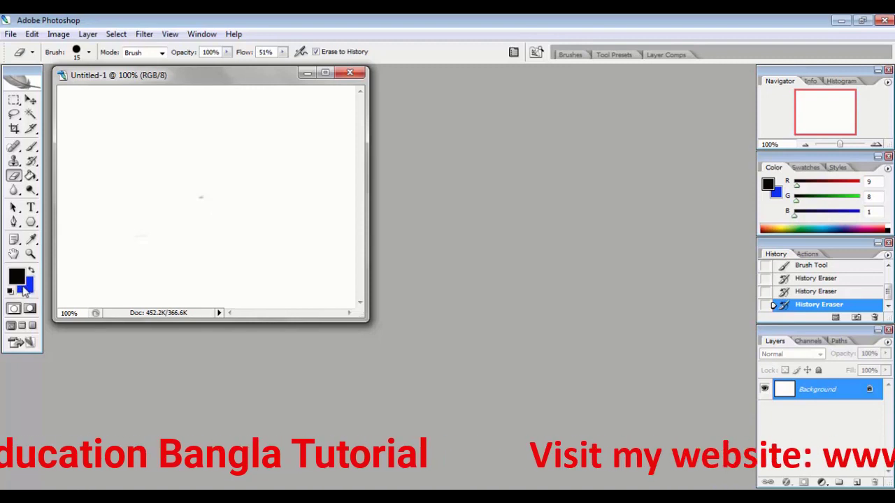
Close the document and create a new one with Background Color as the background contents
click(350, 73)
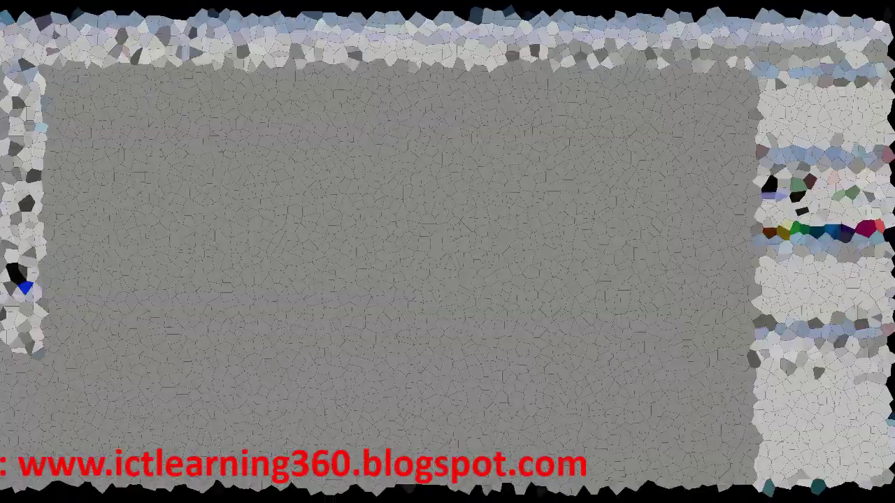
click(11, 33)
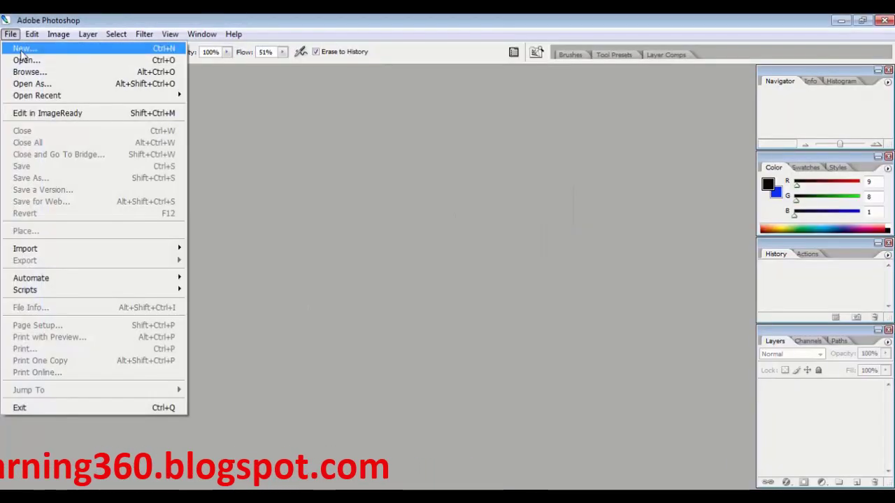
click(21, 49)
click(402, 252)
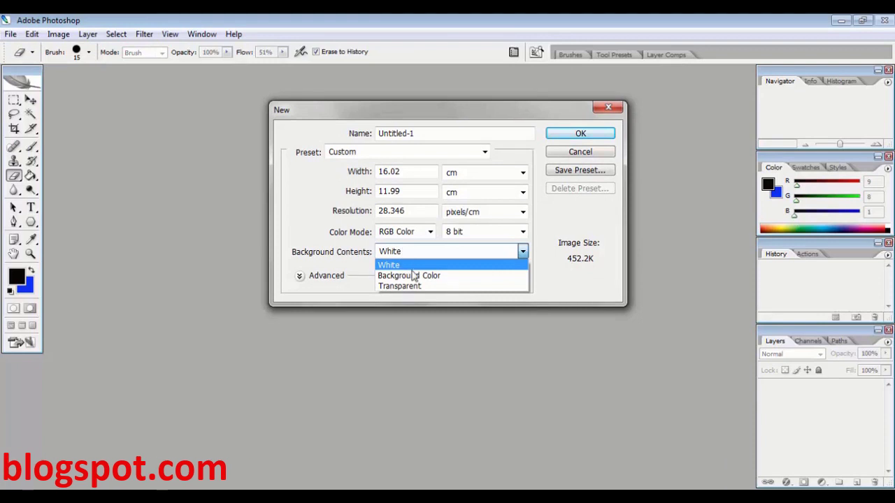
click(414, 275)
click(580, 133)
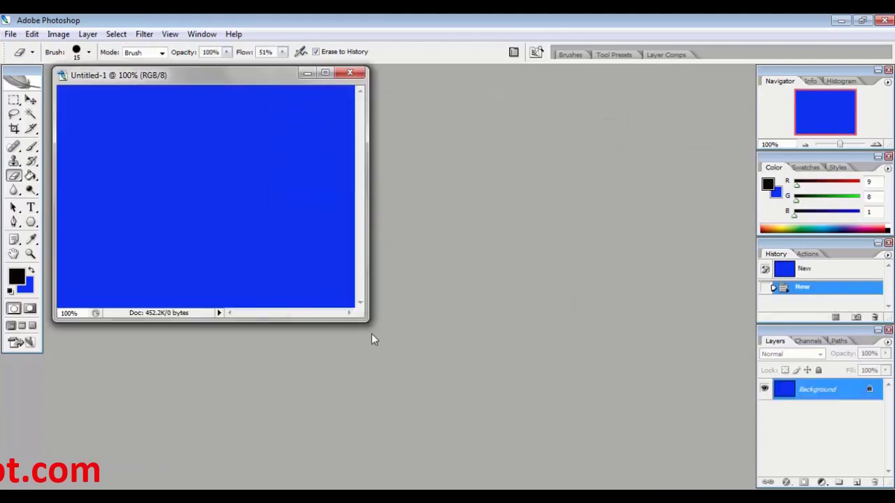
Pick an orange foreground colour from the colour ramp and fill the canvas with the Paint Bucket
drag(368, 321, 437, 375)
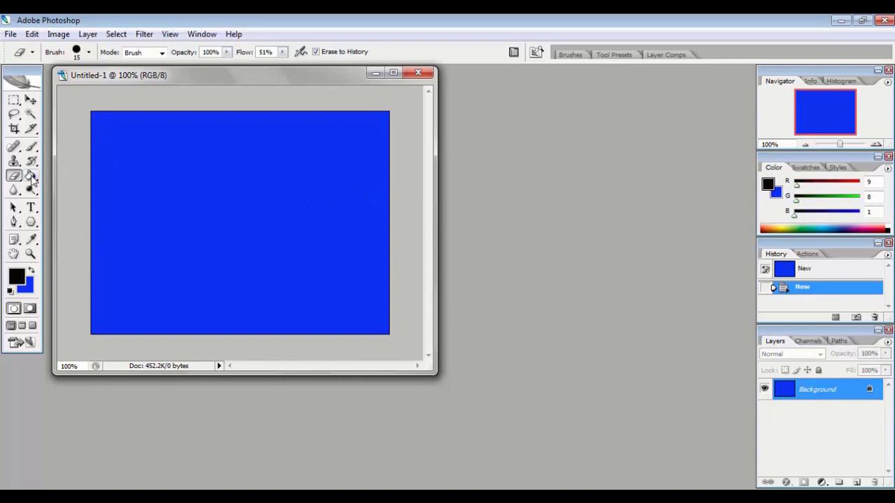
click(774, 225)
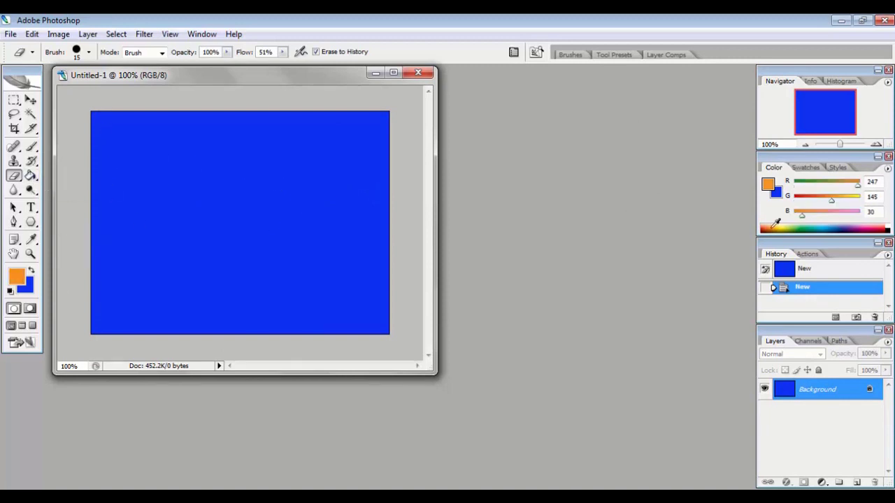
click(30, 175)
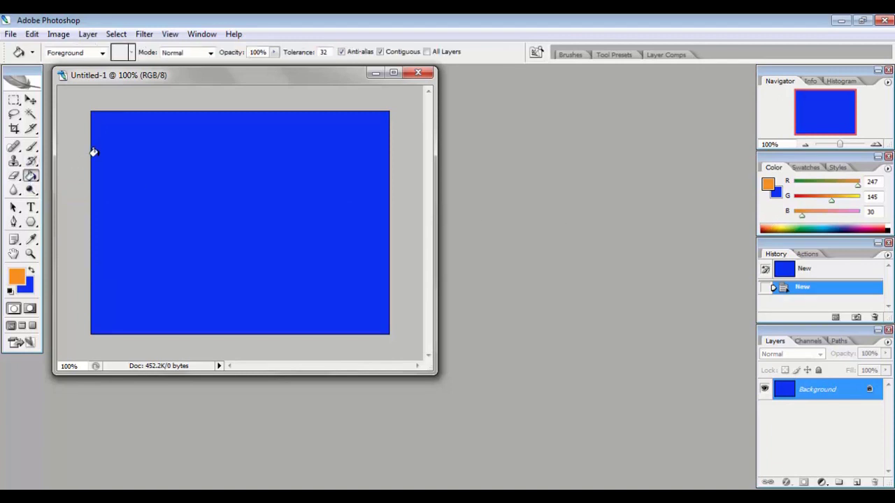
click(99, 145)
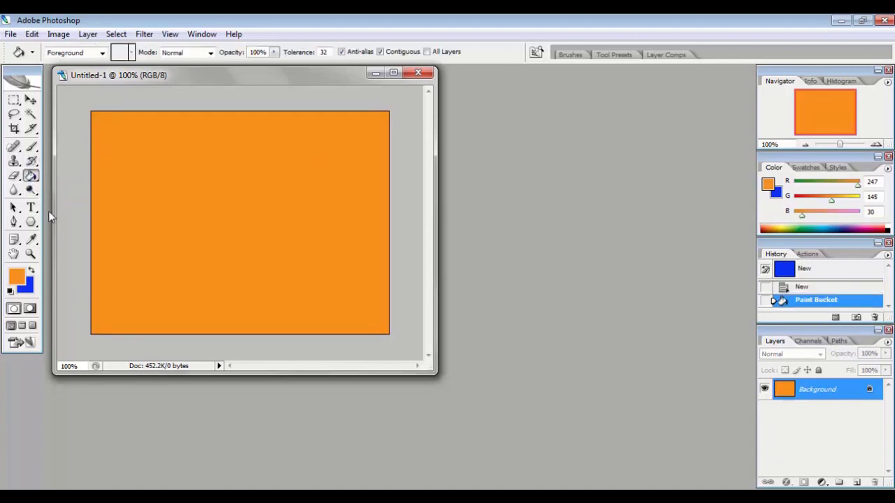
Set the foreground colour to near-black and paint a wavy stroke across the canvas with the Brush tool
click(32, 148)
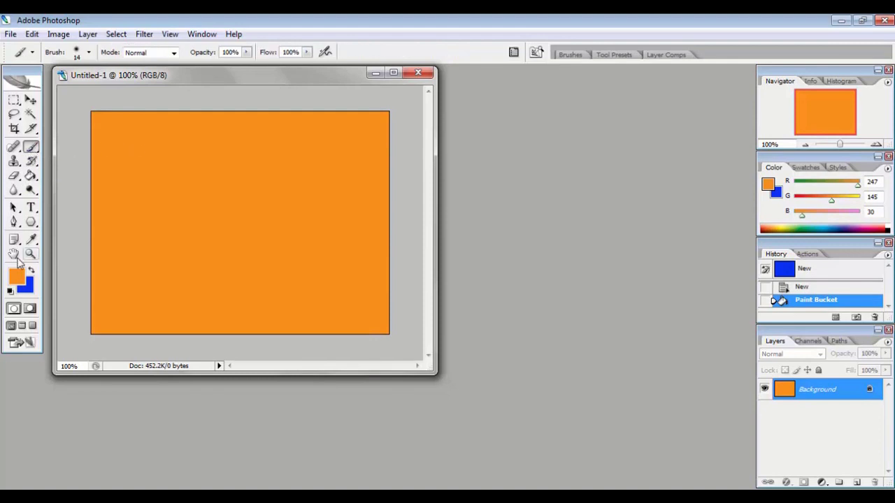
click(21, 279)
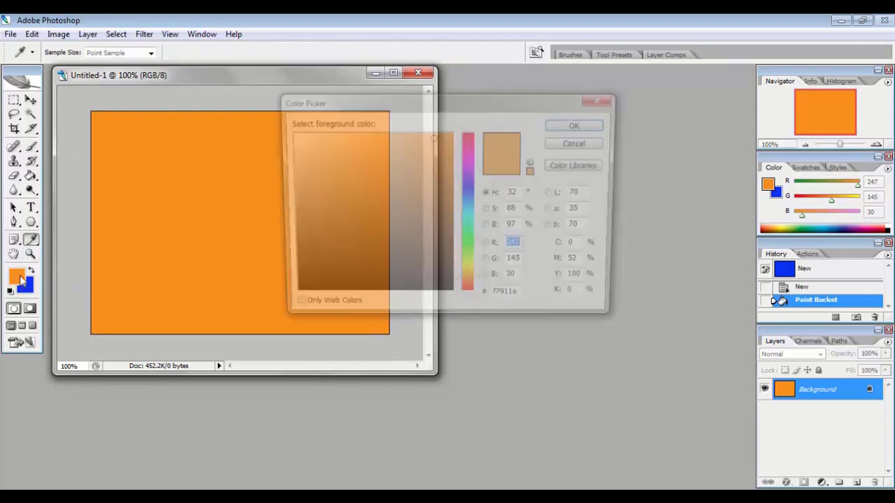
click(326, 291)
click(588, 125)
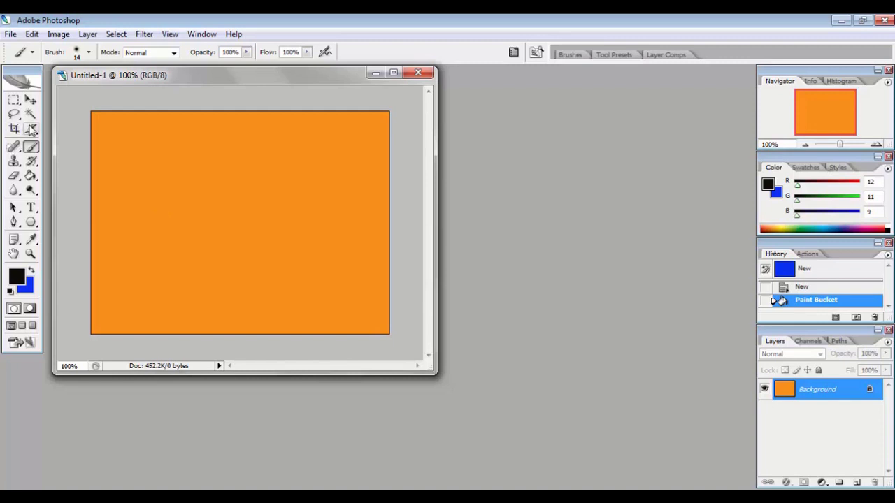
mouse_move(126, 194)
mouse_down()
mouse_move(186, 148)
mouse_move(300, 202)
mouse_move(334, 245)
mouse_up()
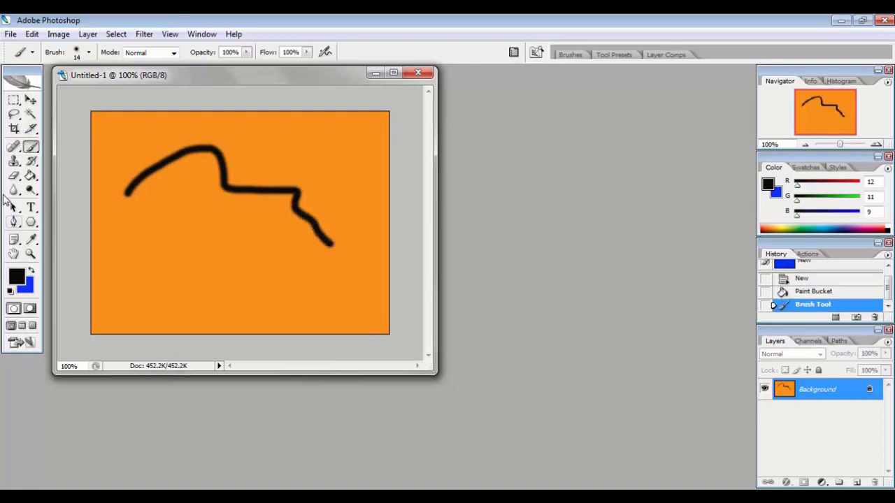
Erase along the stroke with the History Eraser, then close the document without saving
click(14, 177)
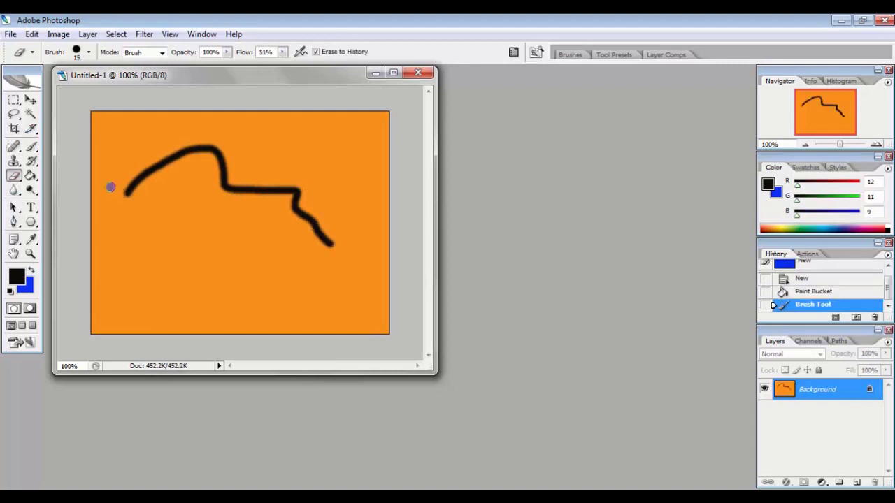
mouse_move(110, 187)
mouse_down()
mouse_move(148, 208)
mouse_move(119, 172)
mouse_move(149, 193)
mouse_move(112, 177)
mouse_move(165, 156)
mouse_move(164, 165)
mouse_move(218, 151)
mouse_move(159, 151)
mouse_move(219, 148)
mouse_move(227, 157)
mouse_move(208, 186)
mouse_move(241, 173)
mouse_move(251, 179)
mouse_move(226, 189)
mouse_move(297, 191)
mouse_move(280, 202)
mouse_move(331, 207)
mouse_move(293, 220)
mouse_move(318, 235)
mouse_up()
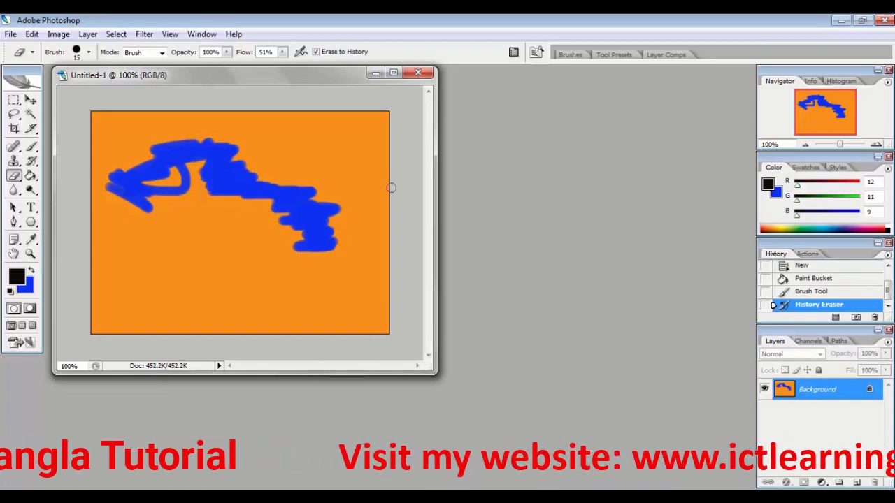
click(427, 74)
click(447, 203)
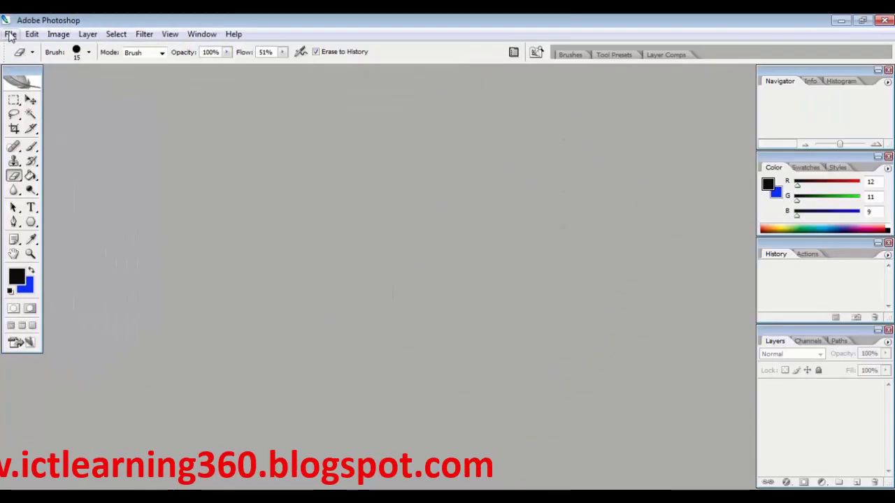
Create a new document with Transparent background contents and paint a wavy black stroke on it with the Brush tool
click(10, 35)
click(28, 48)
click(445, 251)
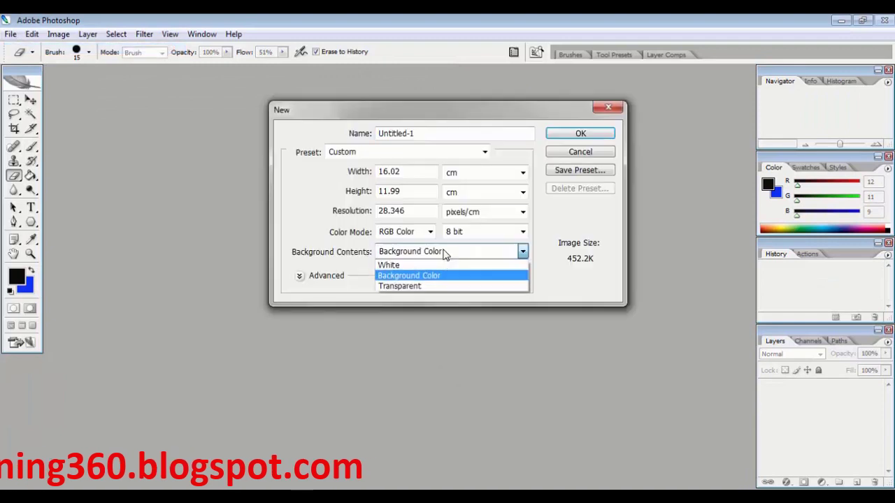
click(411, 287)
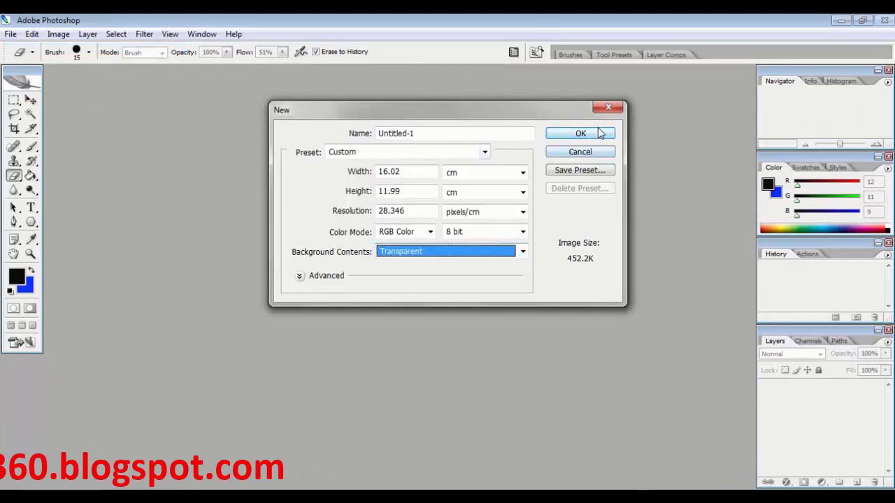
click(580, 136)
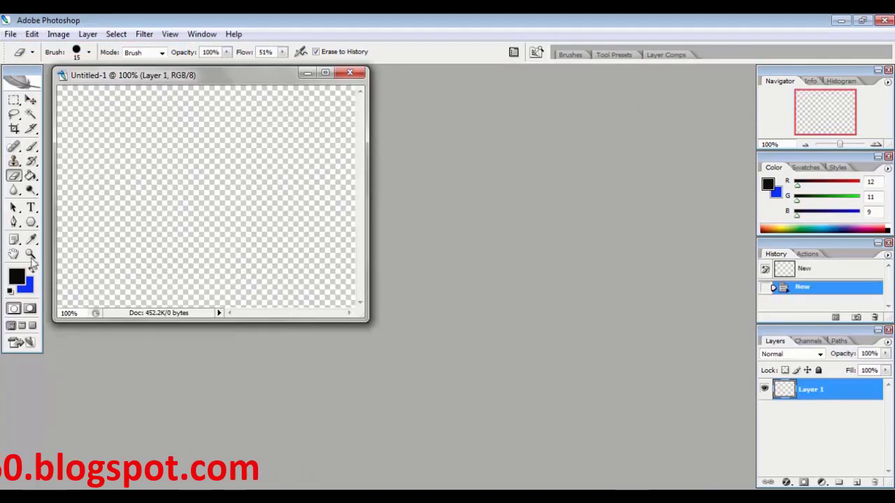
click(32, 148)
drag(104, 154, 316, 237)
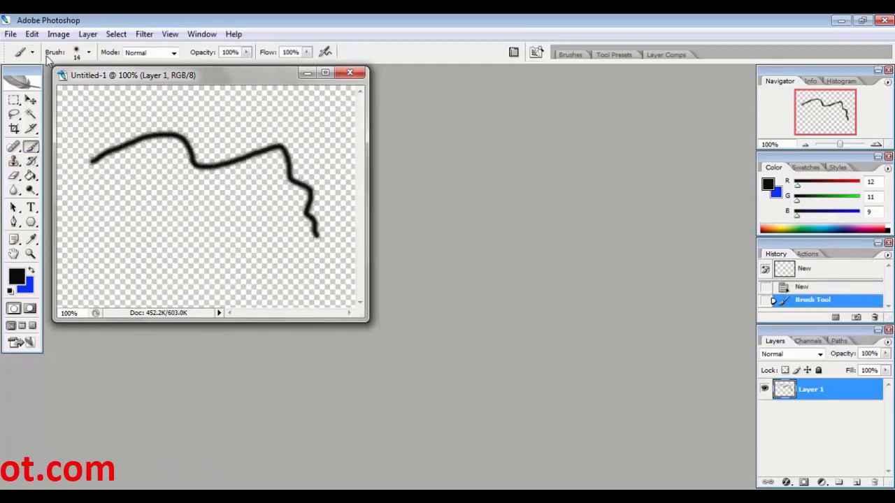
Erase the whole stroke with the eraser in Brush mode
click(15, 180)
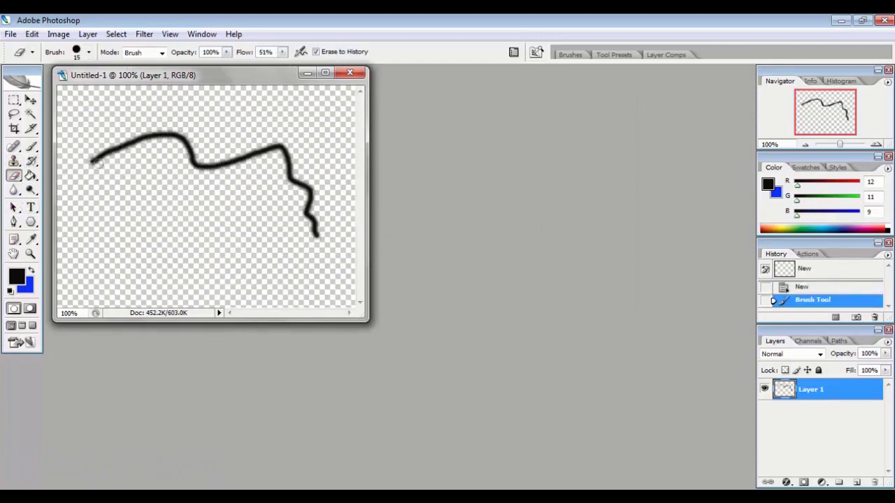
mouse_move(95, 162)
mouse_down()
mouse_move(174, 135)
mouse_move(113, 135)
mouse_move(300, 171)
mouse_up()
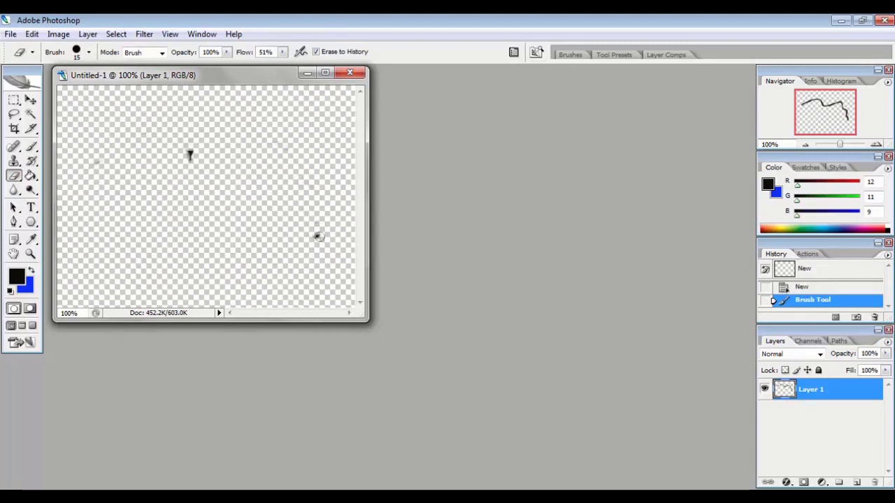
drag(302, 238, 314, 229)
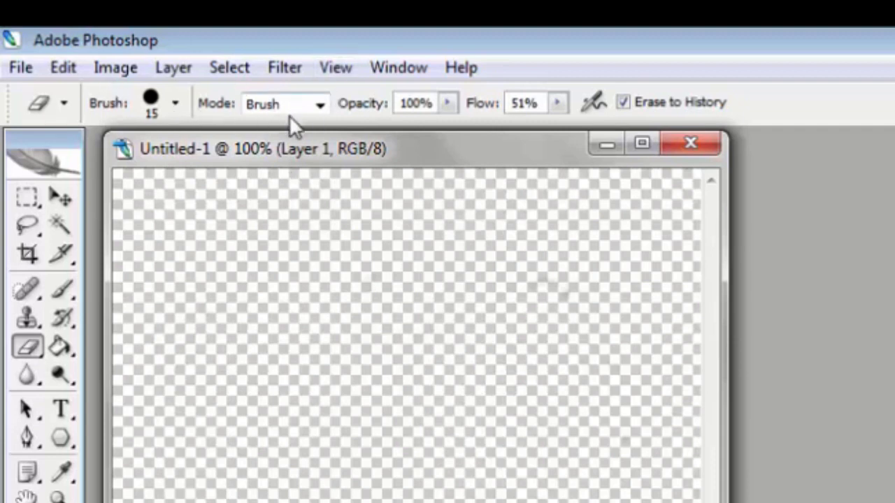
Switch the eraser to Block mode and paint a new wavy stroke with the Brush tool
click(322, 107)
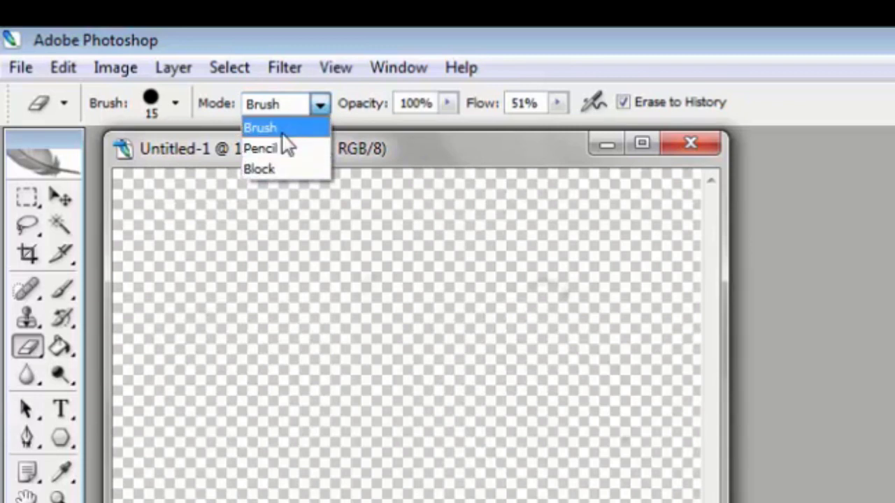
click(260, 168)
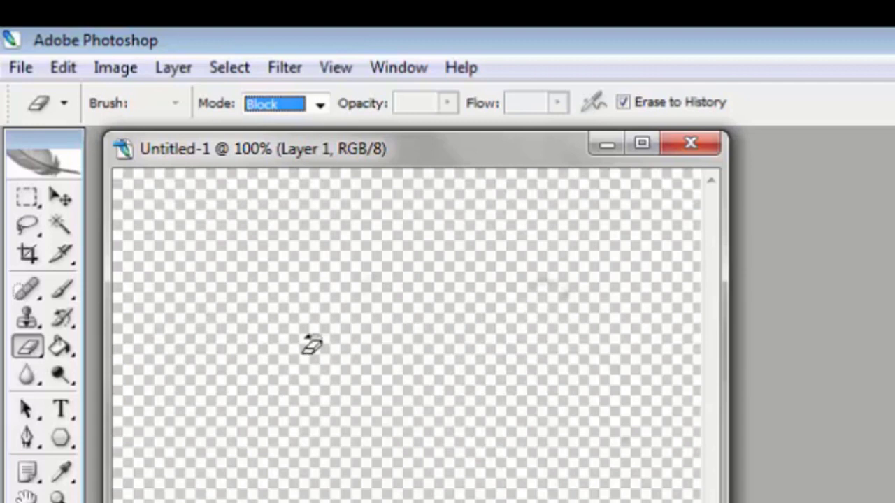
click(62, 291)
drag(234, 311, 621, 409)
Erase the stroke with the eraser in Block mode and switch the eraser mode back to Brush
click(26, 349)
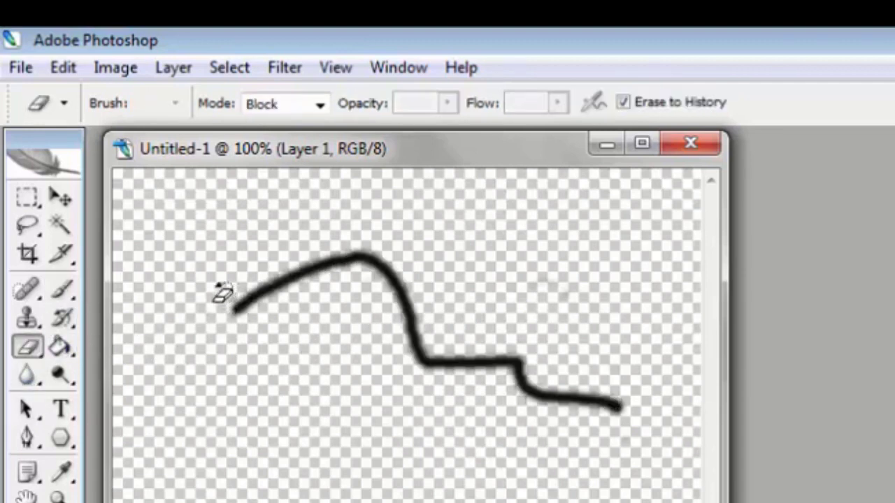
click(321, 104)
click(328, 111)
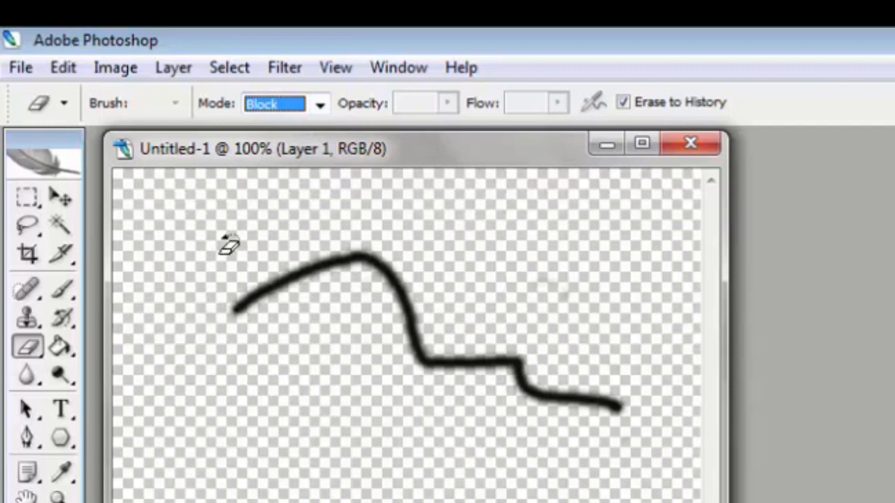
mouse_move(226, 246)
mouse_down()
mouse_move(257, 250)
mouse_move(253, 335)
mouse_move(271, 257)
mouse_move(276, 281)
mouse_move(385, 242)
mouse_move(410, 344)
mouse_up()
mouse_move(409, 283)
mouse_down()
mouse_move(424, 306)
mouse_move(419, 294)
mouse_move(430, 367)
mouse_move(492, 332)
mouse_move(450, 343)
mouse_move(518, 368)
mouse_up()
click(320, 104)
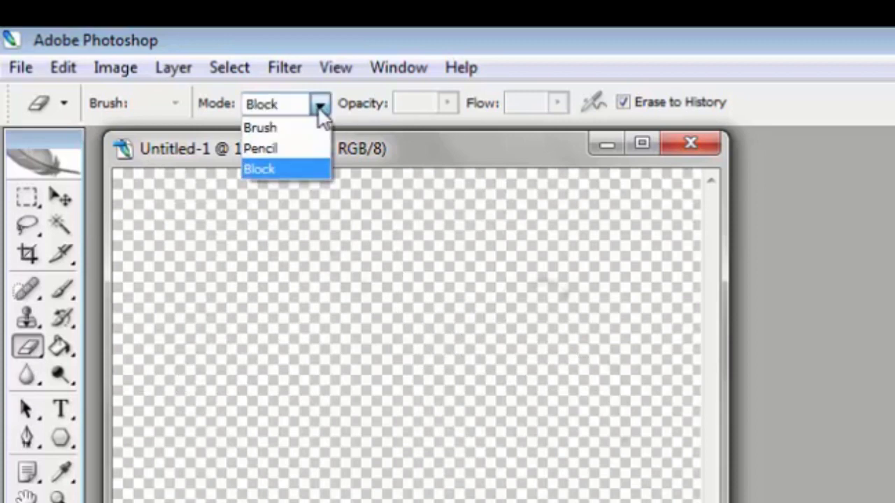
click(282, 126)
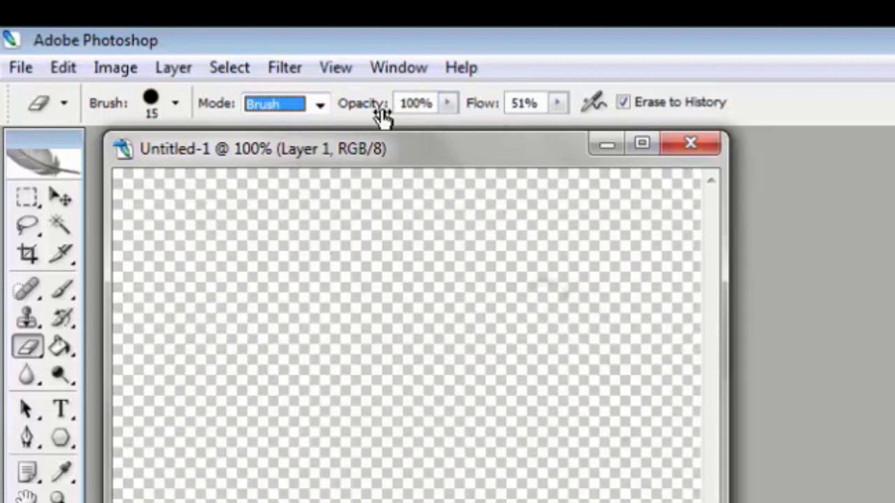
click(320, 104)
click(290, 148)
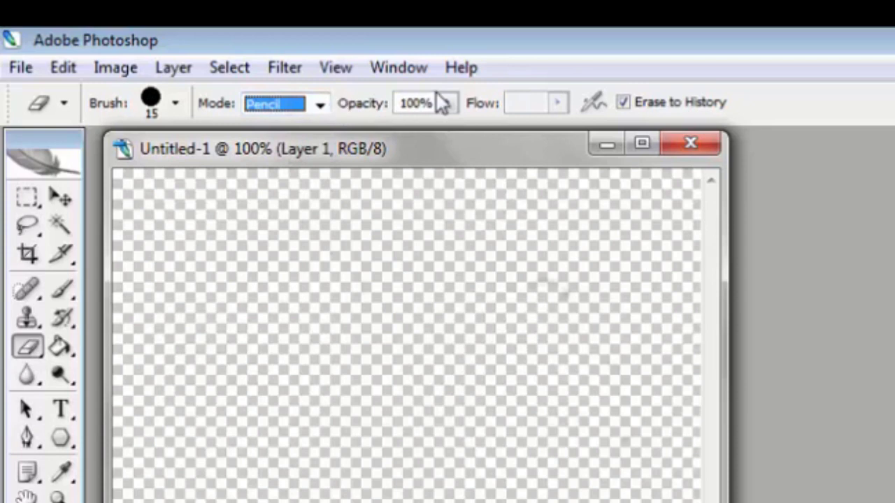
click(320, 104)
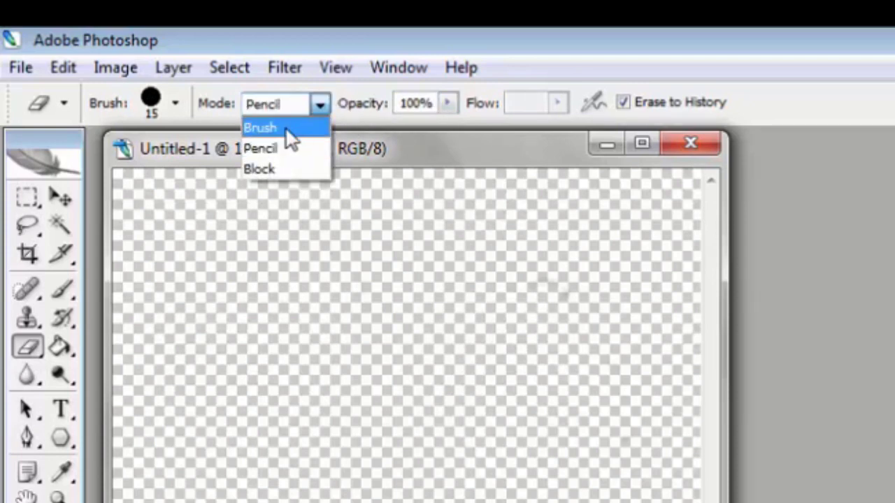
click(289, 129)
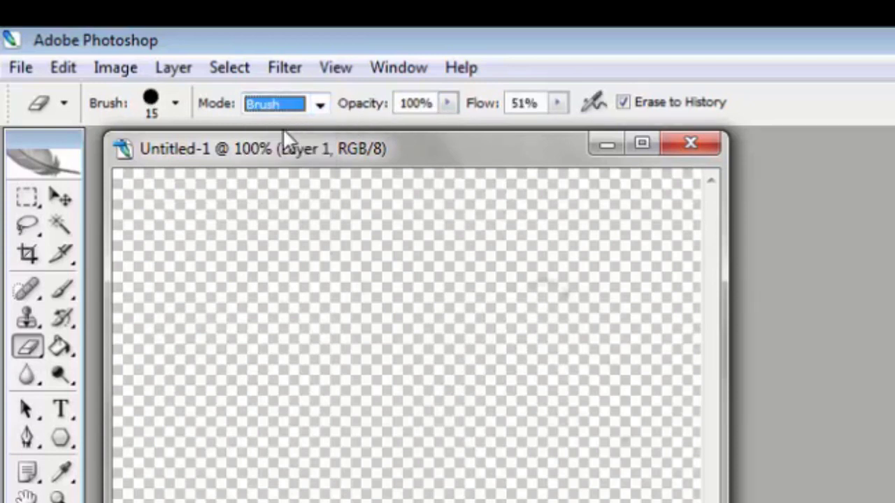
Switch to the Brush tool, set its master diameter to 46 px, and paint a thick hook-shaped black stroke
click(62, 289)
click(151, 110)
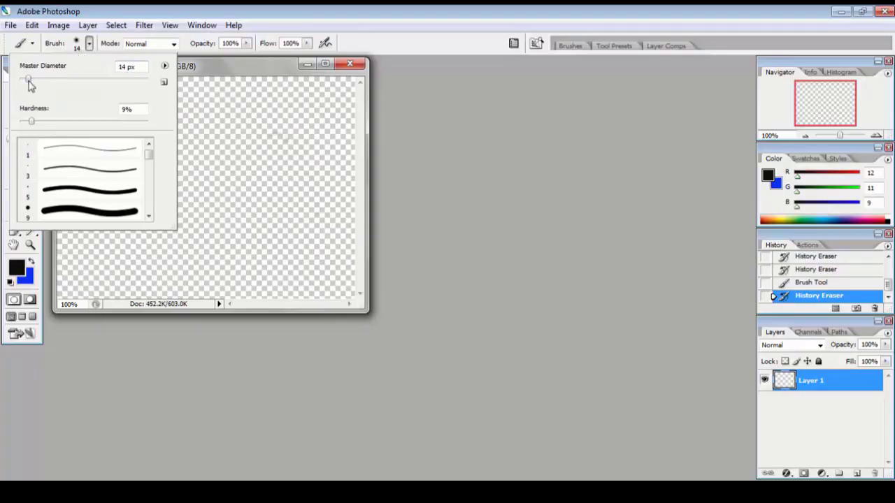
drag(28, 79, 49, 79)
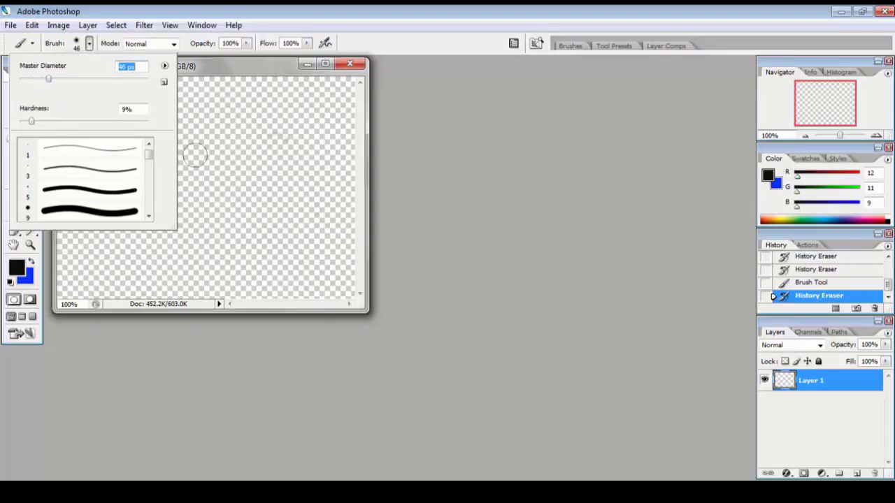
mouse_move(192, 155)
mouse_down()
mouse_move(210, 140)
mouse_move(280, 160)
mouse_move(287, 222)
mouse_move(128, 183)
mouse_up()
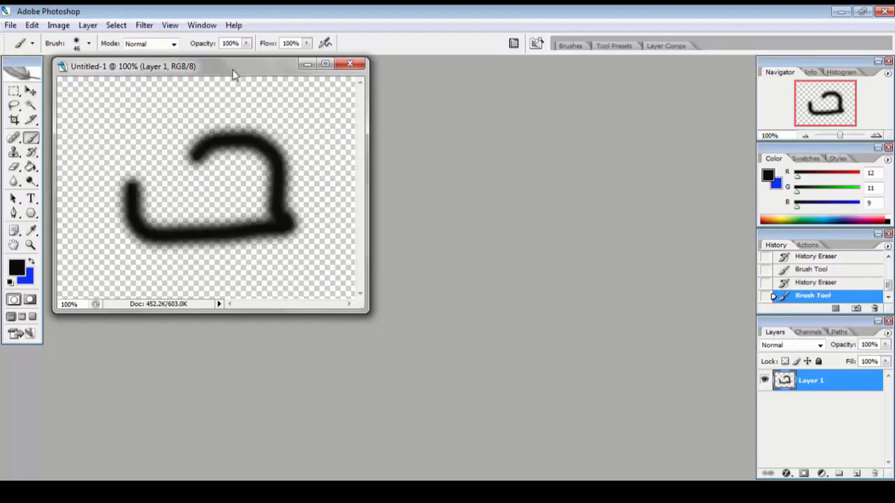
Switch to the eraser, set its opacity to 45%, and erase across the stroke so it fades partially
click(247, 43)
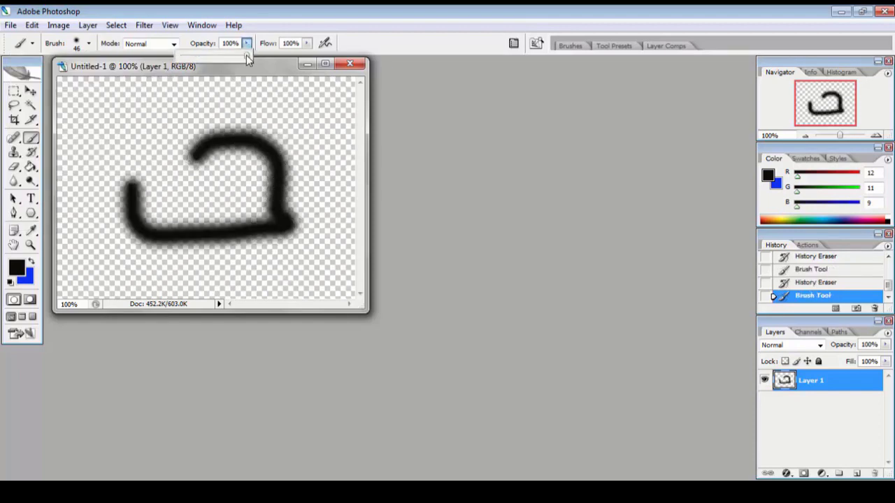
drag(247, 55, 211, 62)
key(e)
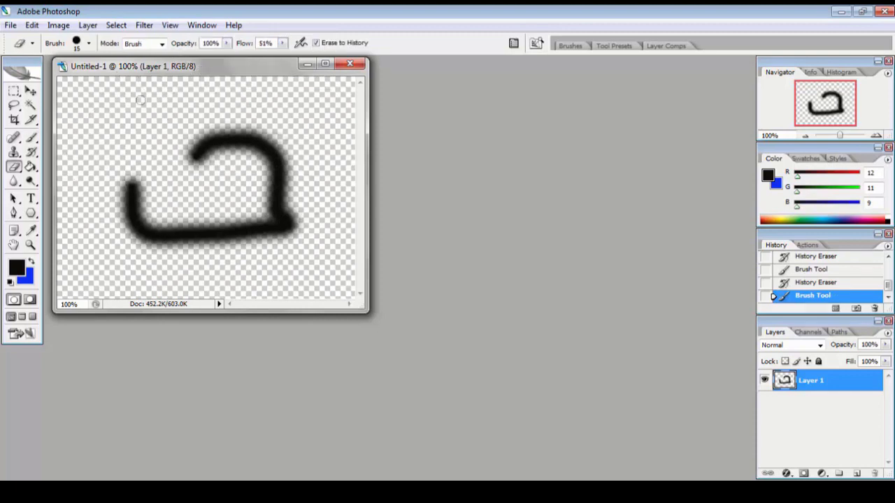
key(4)
key(5)
mouse_move(188, 155)
mouse_down()
mouse_move(232, 132)
mouse_move(195, 144)
mouse_move(226, 149)
mouse_move(132, 211)
mouse_move(154, 209)
mouse_move(152, 196)
mouse_move(122, 200)
mouse_move(135, 242)
mouse_move(195, 231)
mouse_move(157, 226)
mouse_move(222, 237)
mouse_move(239, 226)
mouse_move(206, 229)
mouse_move(290, 189)
mouse_move(258, 184)
mouse_move(273, 161)
mouse_up()
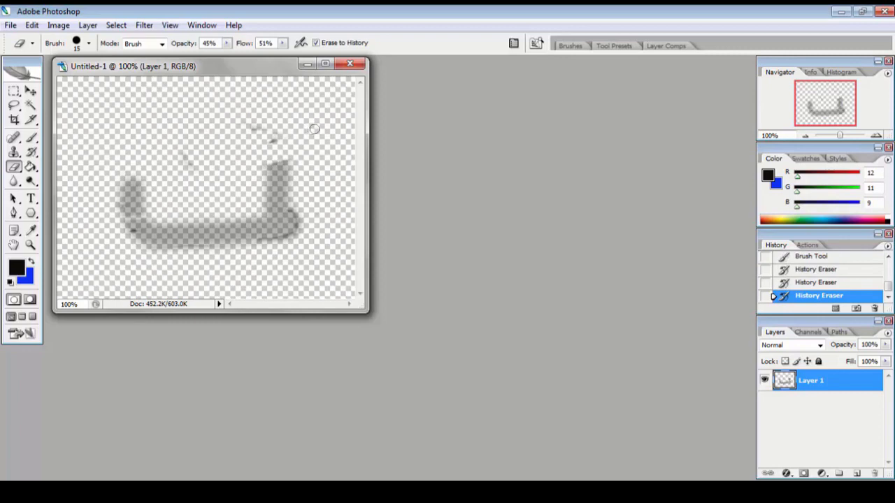
click(263, 172)
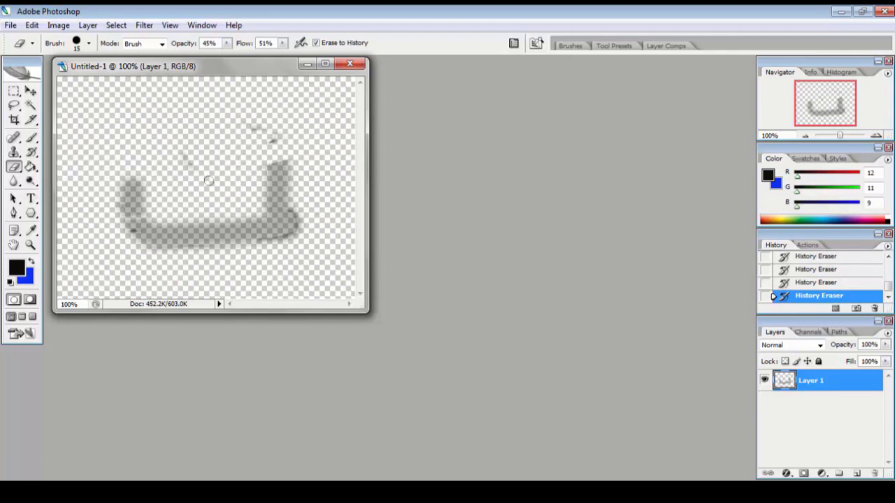